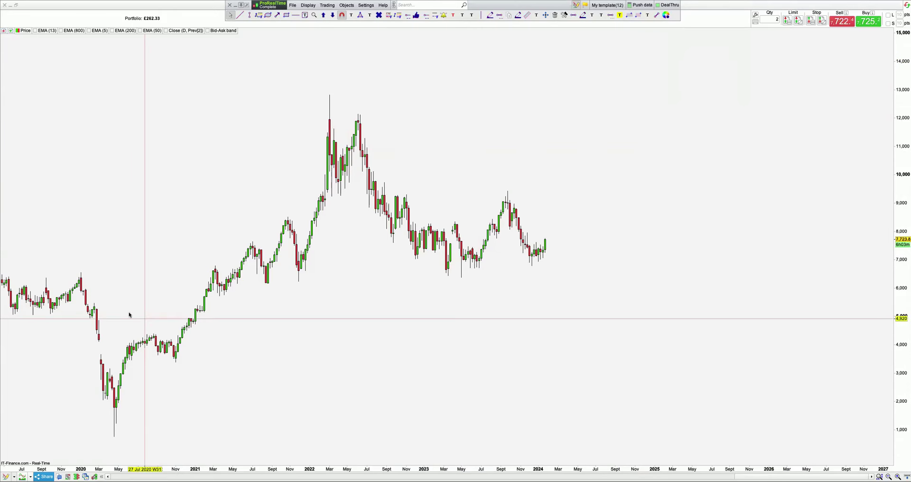
# Step: Handwrite the numbers 1, 2 and 3 beside the 2020 low, the 2021 advance and the early-2022 peak on the weekly chart
pyautogui.moveTo(129, 314); pyautogui.dragTo(128, 325)
pyautogui.click(518, 16)
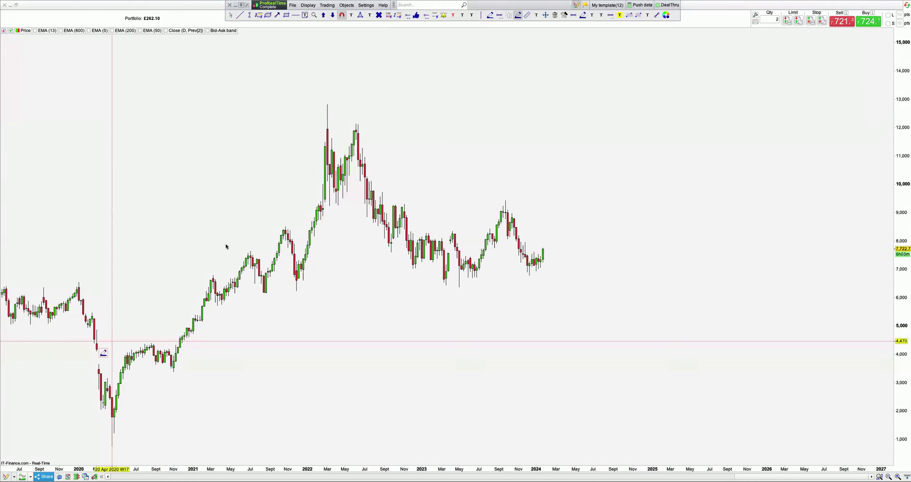
pyautogui.moveTo(112, 338); pyautogui.dragTo(114, 358)
pyautogui.moveTo(223, 234); pyautogui.dragTo(235, 250)
pyautogui.moveTo(300, 123); pyautogui.dragTo(301, 140)
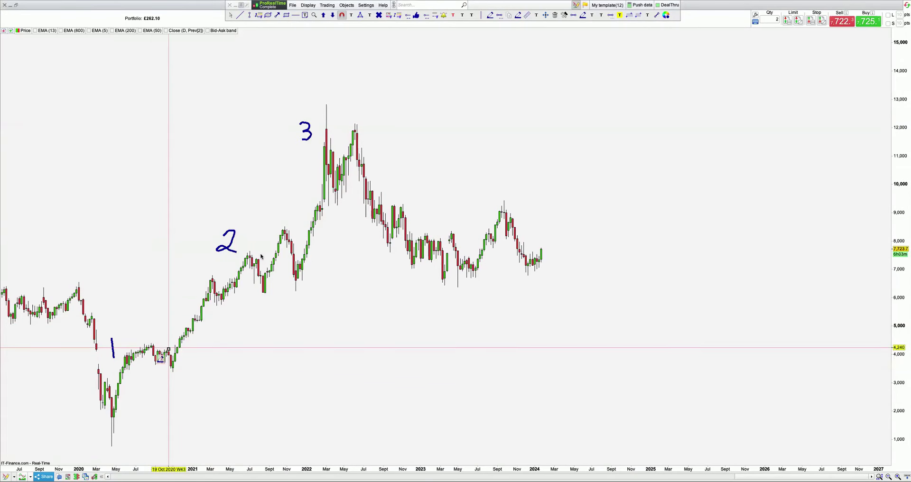
# Step: Circle the consolidations of 2020, 2021 and late 2022 to January 2024, and draw a line down from the last one to about 1,600
pyautogui.moveTo(217, 306)
pyautogui.mouseDown()
pyautogui.moveTo(204, 292)
pyautogui.moveTo(292, 236)
pyautogui.moveTo(311, 274)
pyautogui.moveTo(216, 302)
pyautogui.mouseUp()
pyautogui.moveTo(173, 339); pyautogui.dragTo(179, 349)
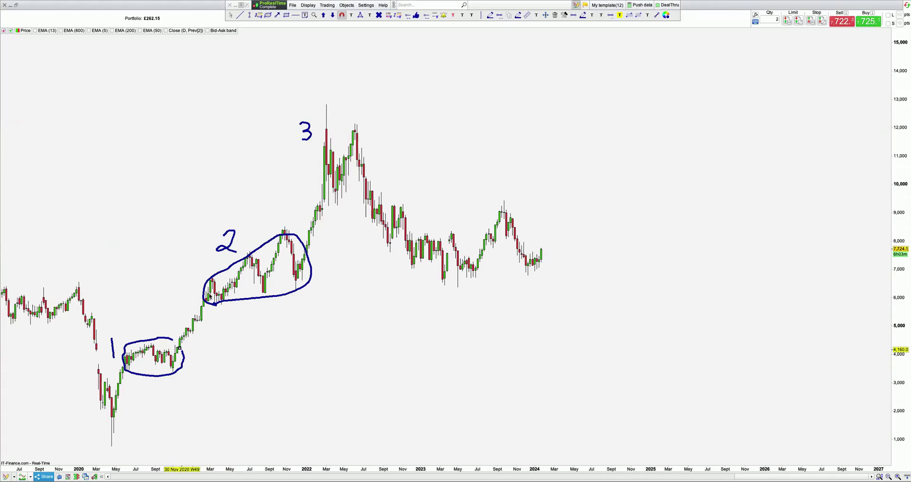
pyautogui.moveTo(530, 203); pyautogui.dragTo(443, 203)
pyautogui.moveTo(390, 243); pyautogui.dragTo(443, 203)
pyautogui.moveTo(392, 218)
pyautogui.mouseDown()
pyautogui.moveTo(556, 269)
pyautogui.moveTo(529, 203)
pyautogui.mouseUp()
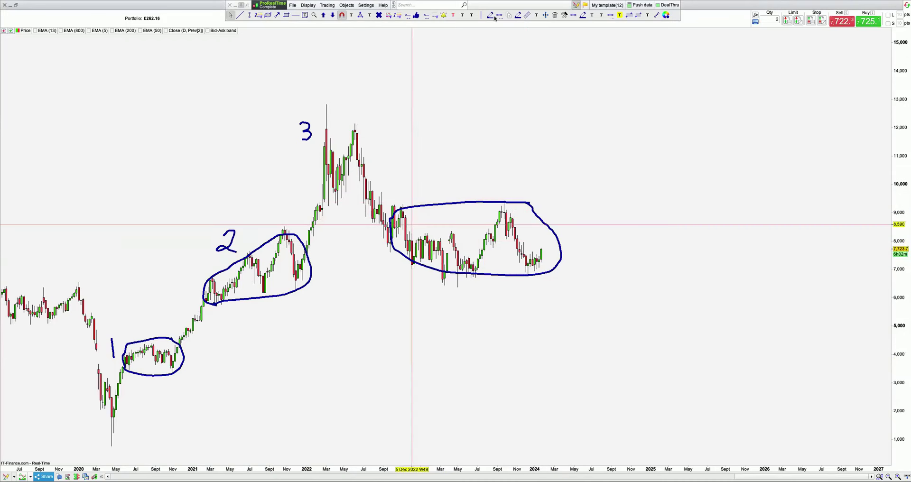
pyautogui.moveTo(543, 273); pyautogui.dragTo(548, 422)
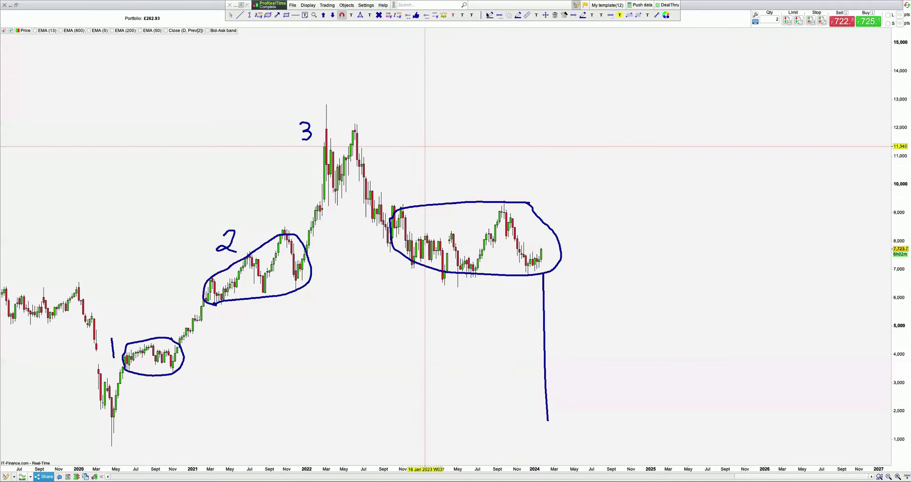
# Step: Switch the US Crude chart to the 1 day timeframe
pyautogui.moveTo(522, 5); pyautogui.dragTo(280, 34)
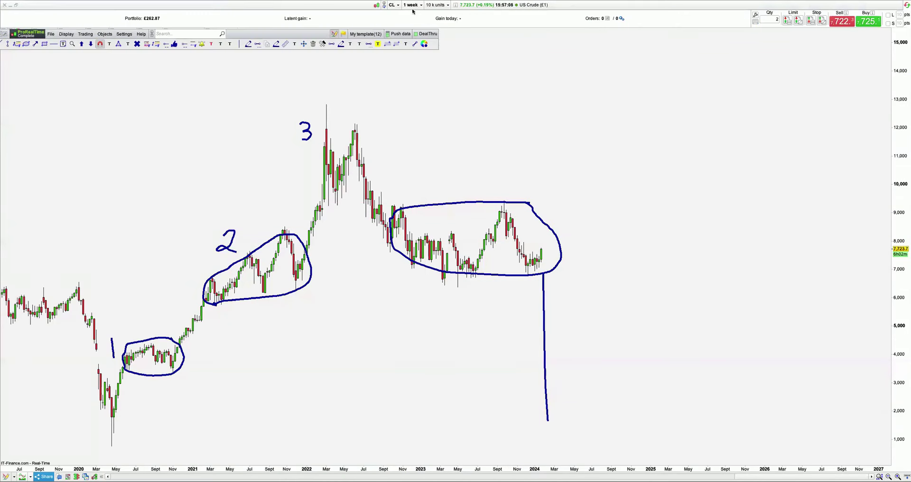
pyautogui.click(412, 5)
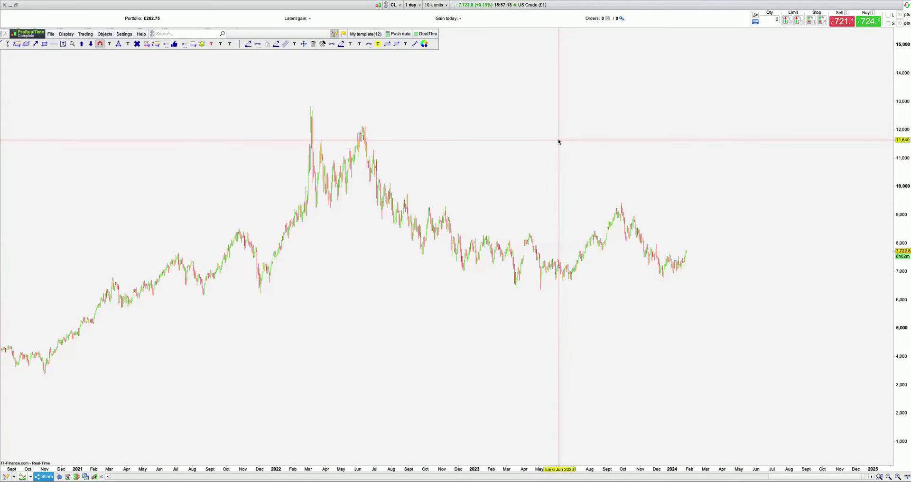
pyautogui.scroll(5, 533, 198)
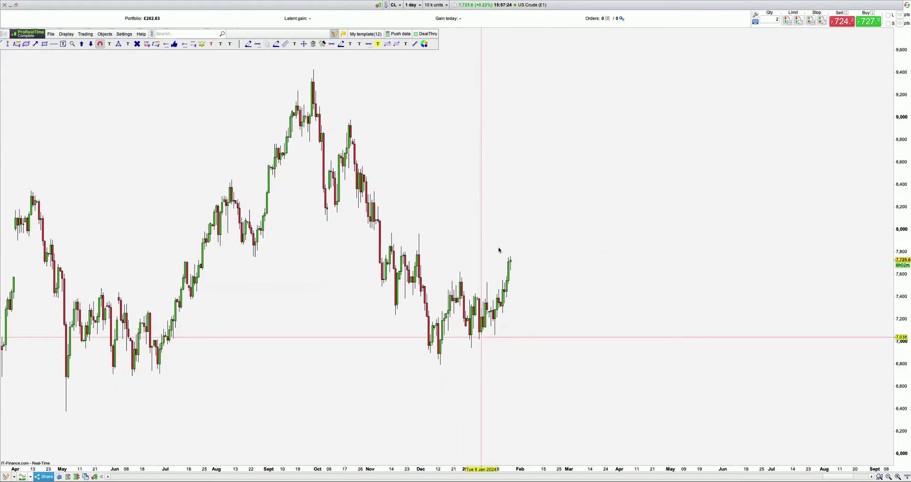
# Step: Draw a line from the mid-December 2023 low to the late-December high and duplicate it as a projected second leg
pyautogui.click(415, 44)
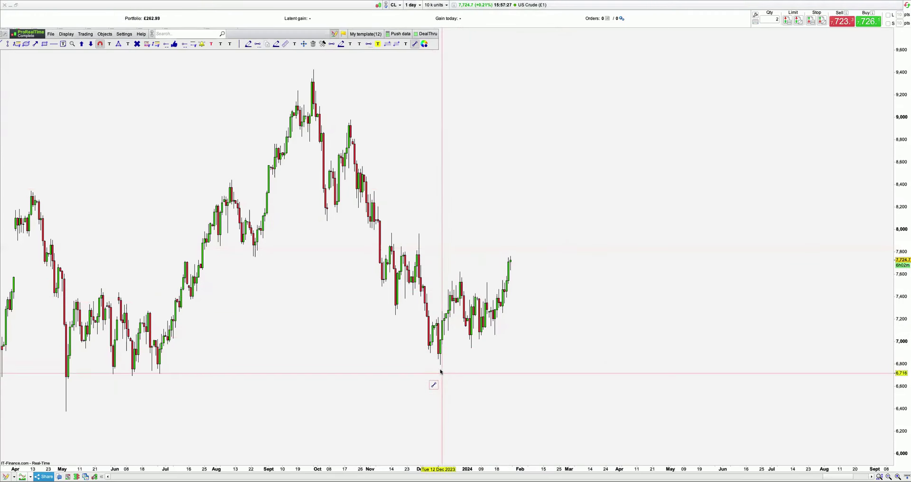
pyautogui.moveTo(440, 374); pyautogui.dragTo(461, 272)
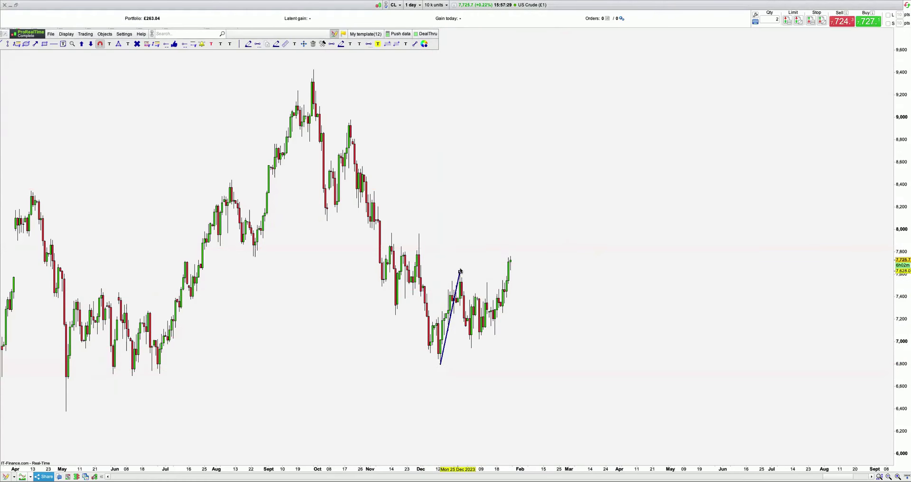
pyautogui.rightClick(461, 271)
pyautogui.click(488, 291)
pyautogui.click(496, 256)
# Step: Connect the late-December high to the early-January low and mark the projected leg's top with a horizontal line at about 7,770
pyautogui.click(416, 44)
pyautogui.moveTo(461, 272); pyautogui.dragTo(472, 347)
pyautogui.rightClick(476, 348)
pyautogui.click(501, 378)
pyautogui.click(471, 348)
pyautogui.moveTo(487, 256); pyautogui.dragTo(540, 256)
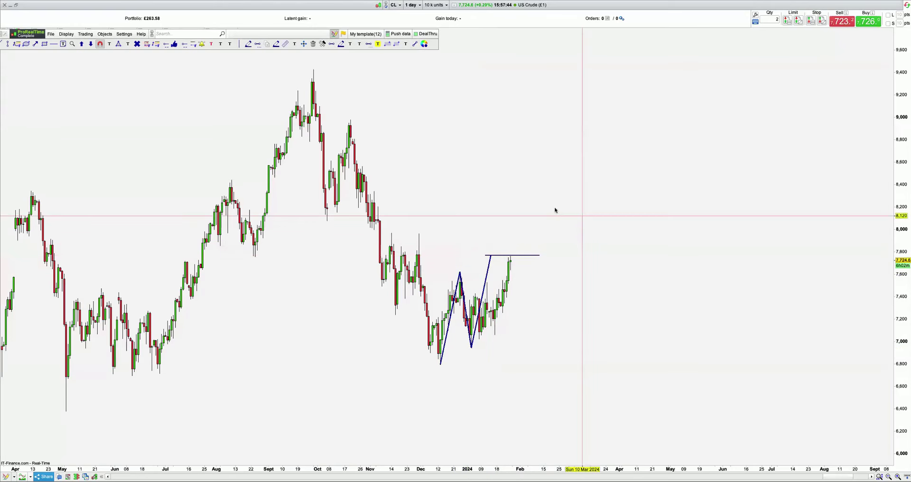
# Step: Switch the chart to the 4 hours timeframe and stretch the price scale around the December and January swings
pyautogui.scroll(2, 555, 210)
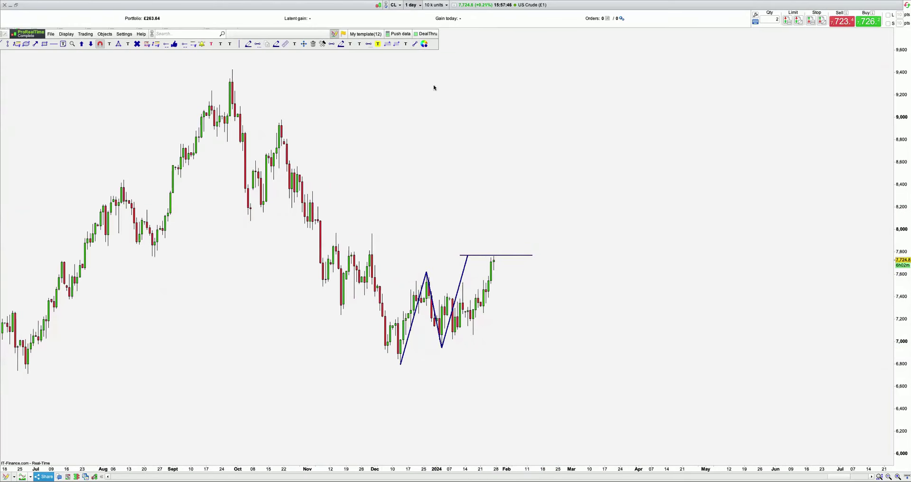
pyautogui.click(434, 103)
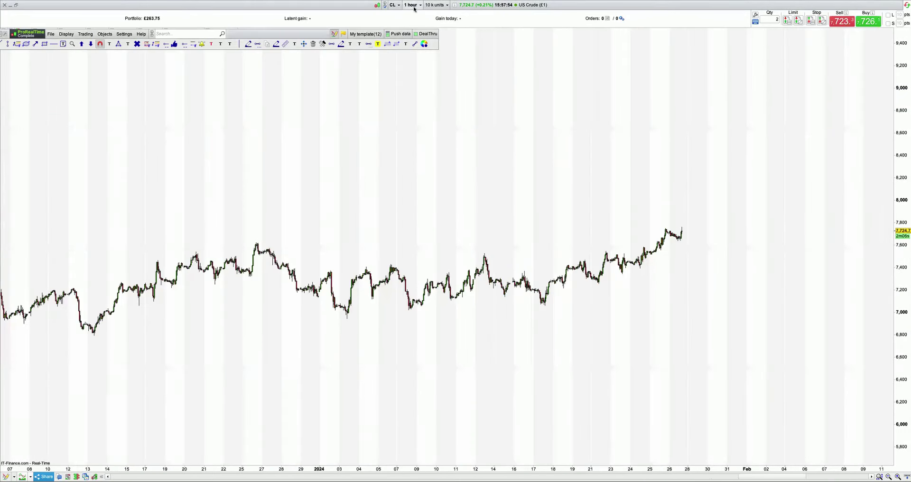
pyautogui.click(413, 5)
pyautogui.click(434, 114)
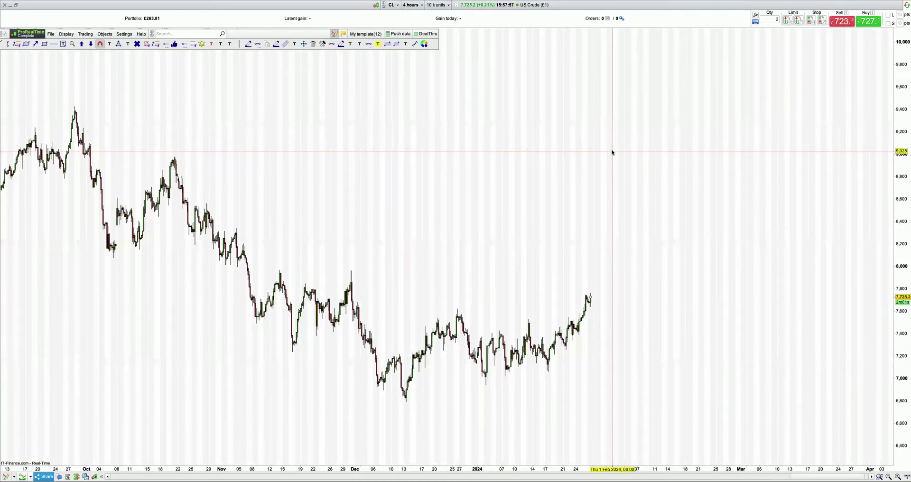
pyautogui.moveTo(902, 179); pyautogui.dragTo(897, 16)
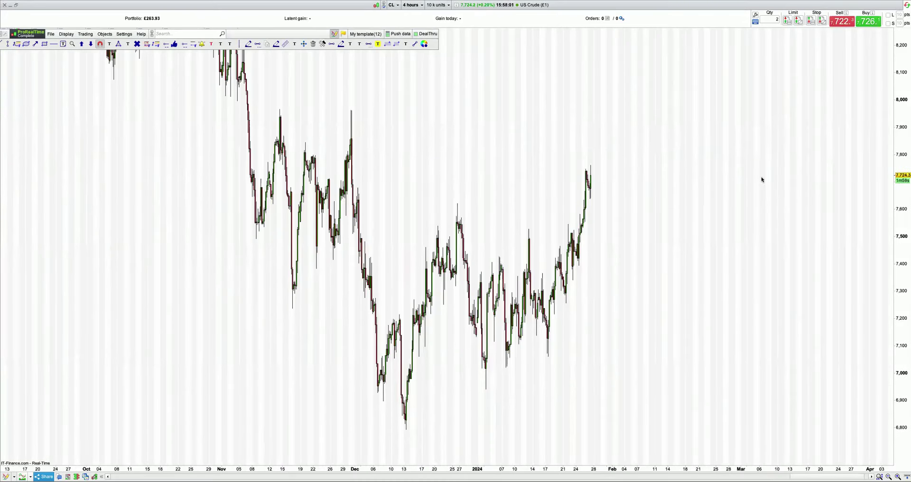
pyautogui.scroll(-1, 504, 160)
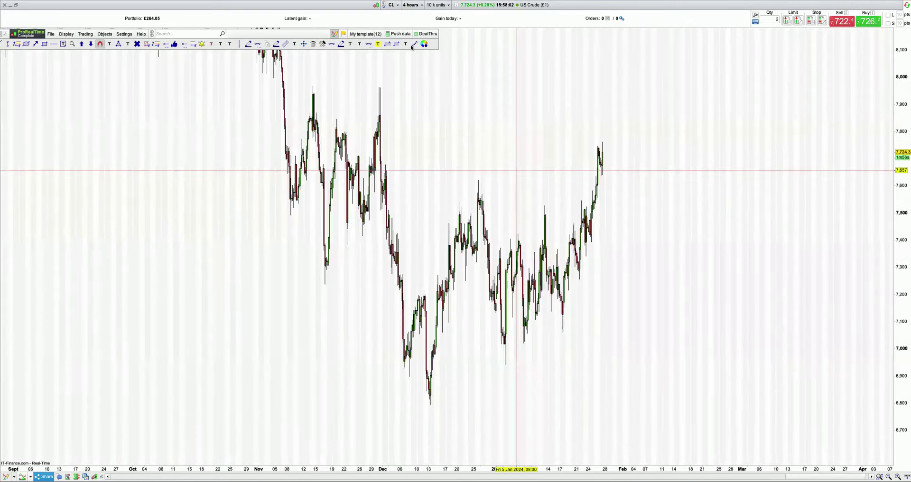
# Step: Draw a leg from about 6,780 in early December to the late-December high, copy it to the January low, and mark the copy's top with a dotted line
pyautogui.click(414, 44)
pyautogui.click(403, 406)
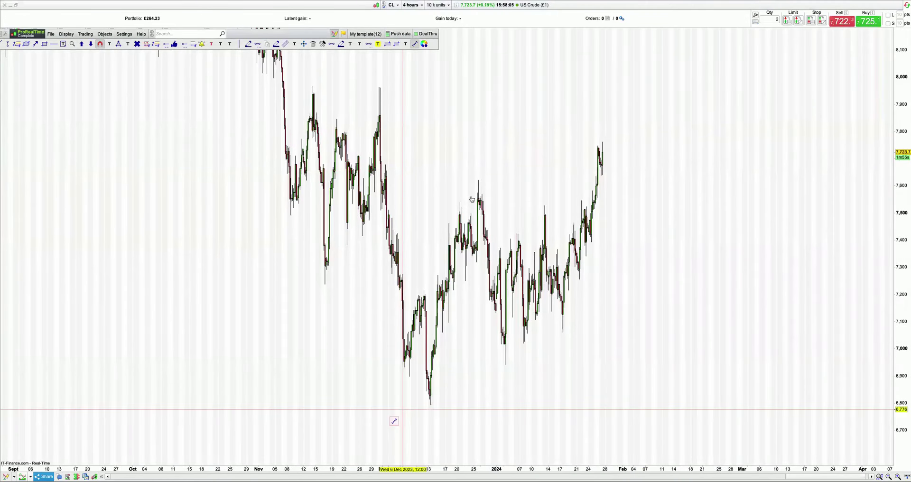
pyautogui.click(480, 181)
pyautogui.rightClick(480, 181)
pyautogui.moveTo(479, 181); pyautogui.dragTo(389, 182)
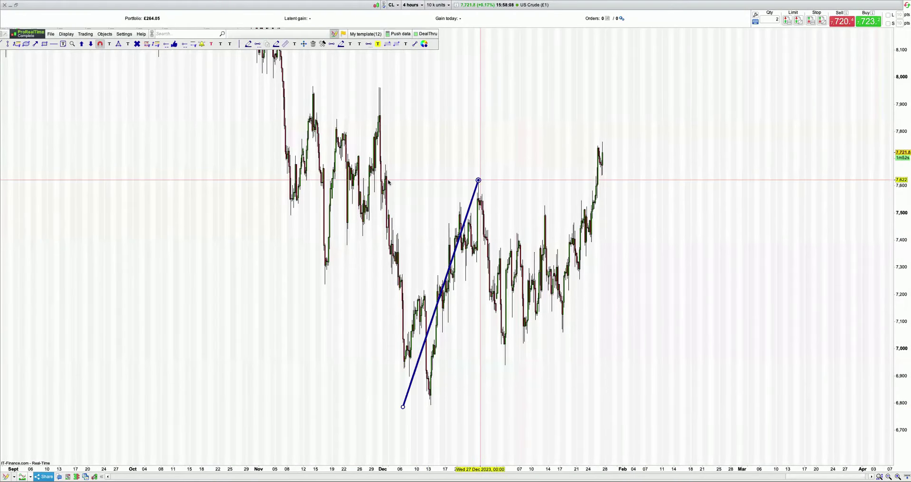
pyautogui.click(388, 182)
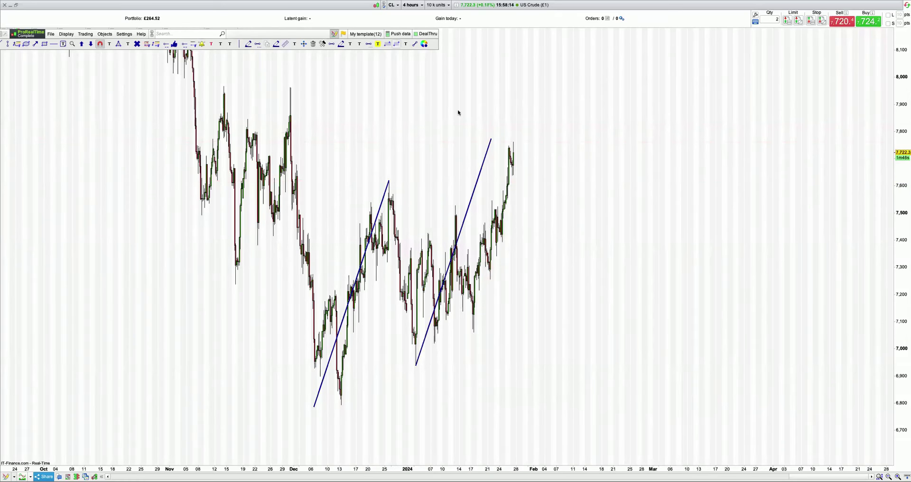
pyautogui.click(554, 141)
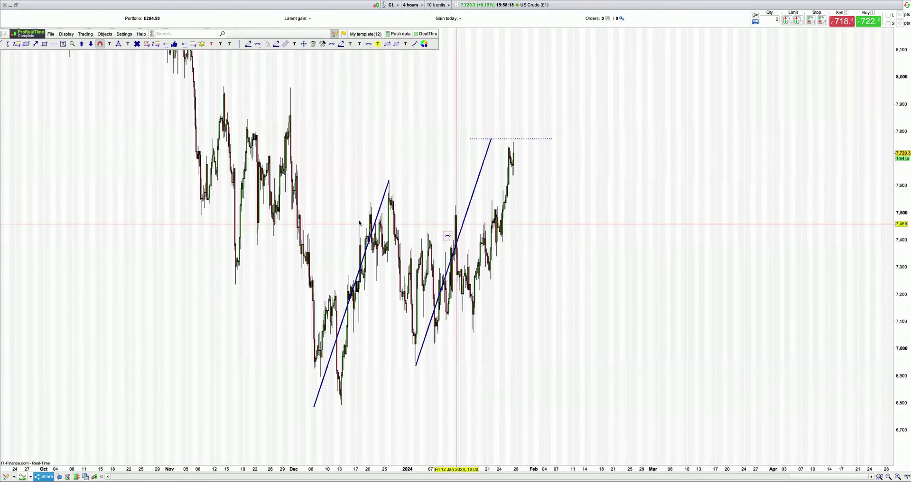
# Step: Move the first leg's lower end to the December low's price level and place a duplicate of it at the early-January low
pyautogui.moveTo(322, 409); pyautogui.dragTo(319, 407)
pyautogui.rightClick(319, 405)
pyautogui.click(365, 333)
pyautogui.click(419, 362)
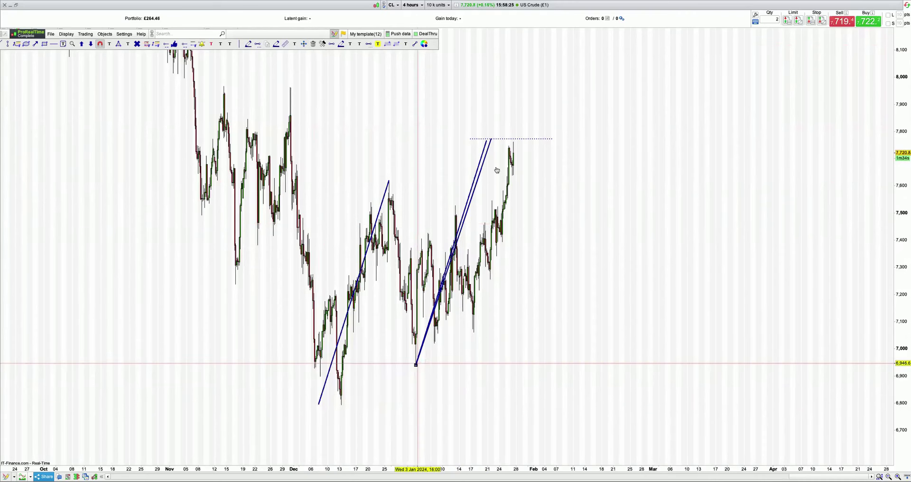
# Step: Delete the earlier projected leg and its dotted level, and mark the new projection's top with a solid horizontal line at about 7,766
pyautogui.rightClick(495, 140)
pyautogui.rightClick(490, 139)
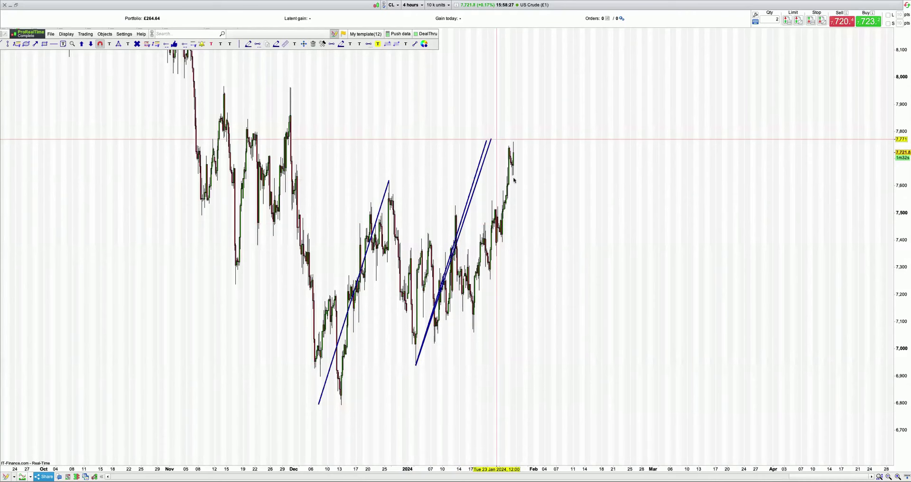
pyautogui.click(510, 175)
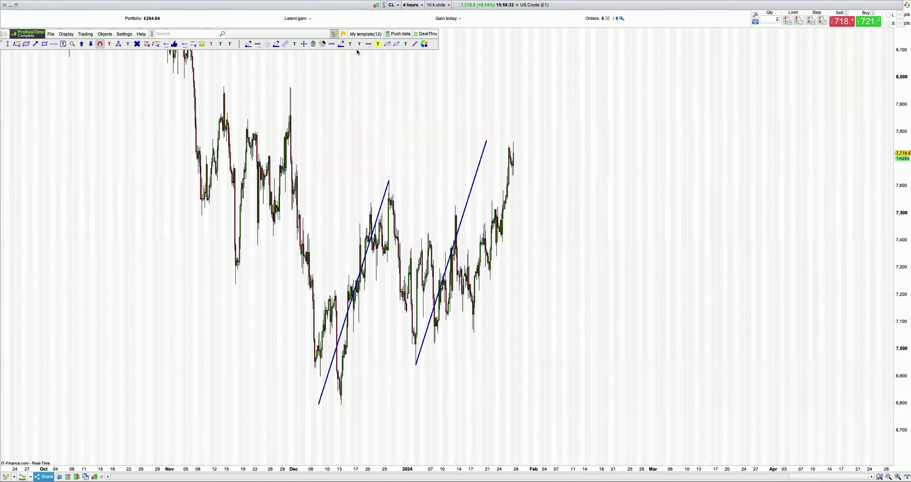
pyautogui.click(544, 144)
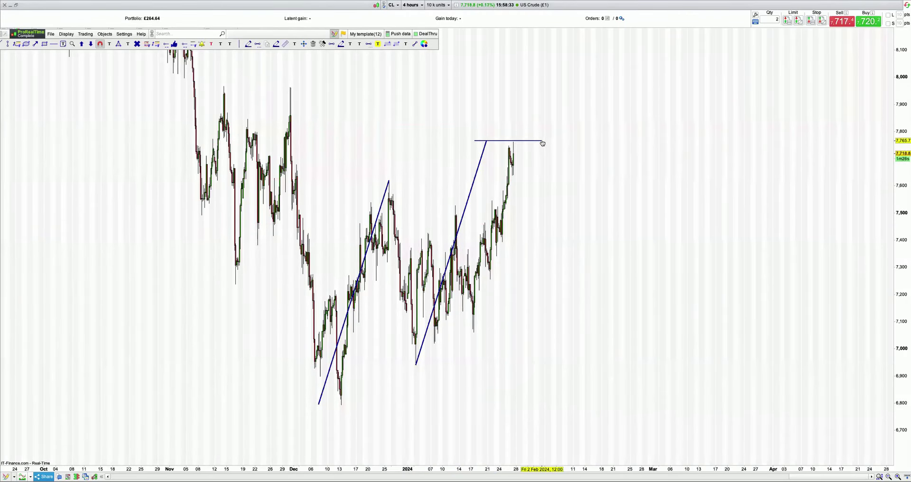
# Step: Draw the pullback line from the late-December high down to the early-January low
pyautogui.click(412, 44)
pyautogui.click(389, 180)
pyautogui.click(419, 365)
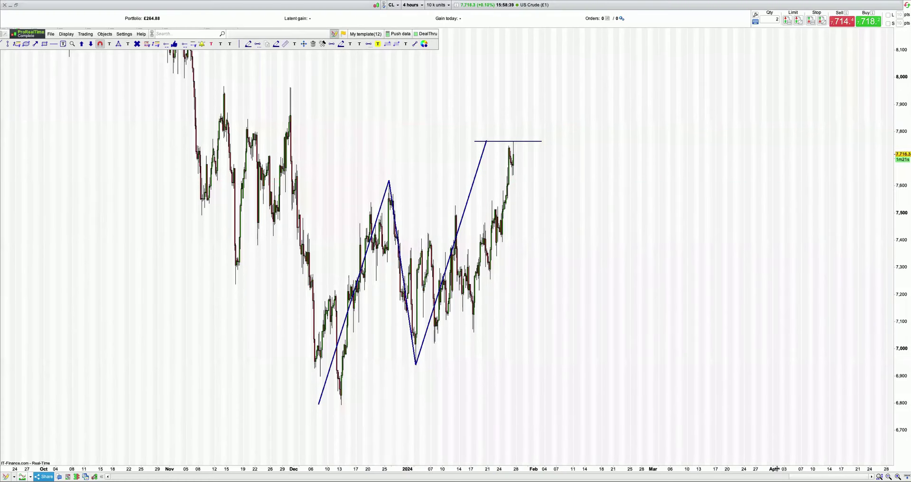
# Step: Handwrite h beside the late-December high and L beside the early-January low
pyautogui.moveTo(785, 469); pyautogui.dragTo(798, 469)
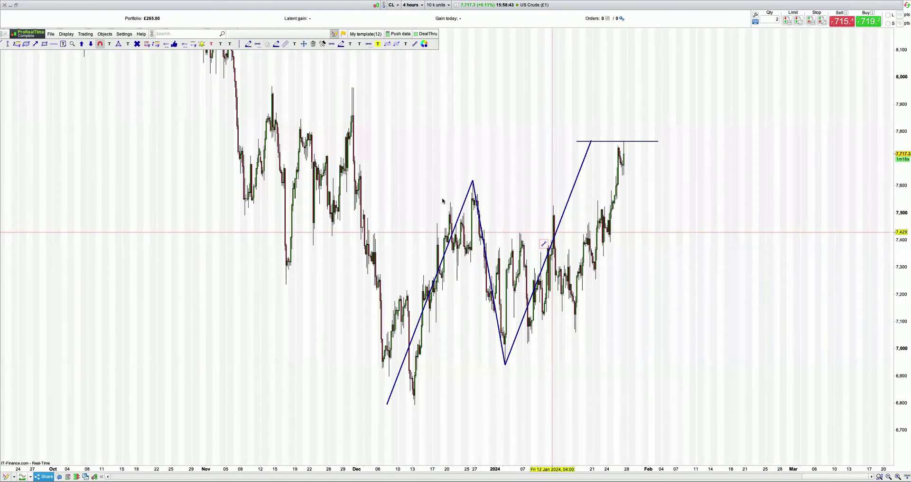
pyautogui.click(358, 44)
pyautogui.moveTo(435, 173)
pyautogui.mouseDown()
pyautogui.moveTo(437, 195)
pyautogui.moveTo(450, 194)
pyautogui.mouseUp()
pyautogui.moveTo(522, 356); pyautogui.dragTo(534, 368)
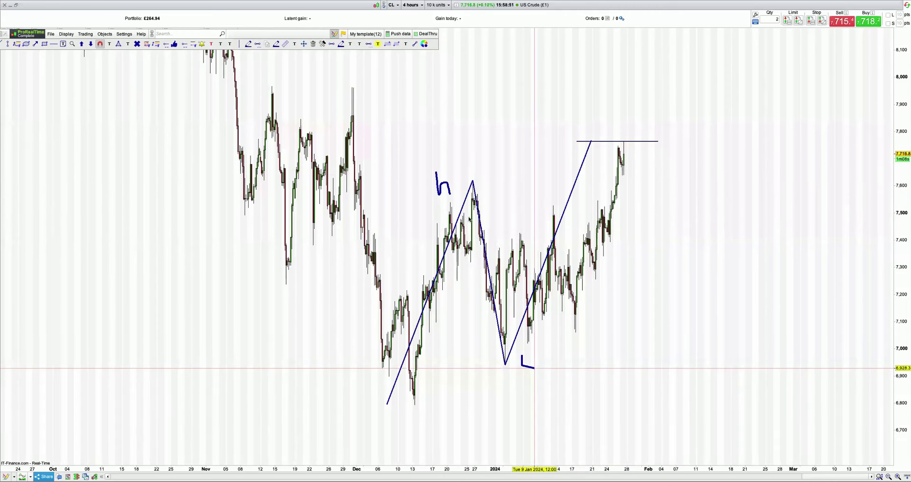
pyautogui.hotkey('ctrl', 'z')
pyautogui.moveTo(520, 348); pyautogui.dragTo(535, 368)
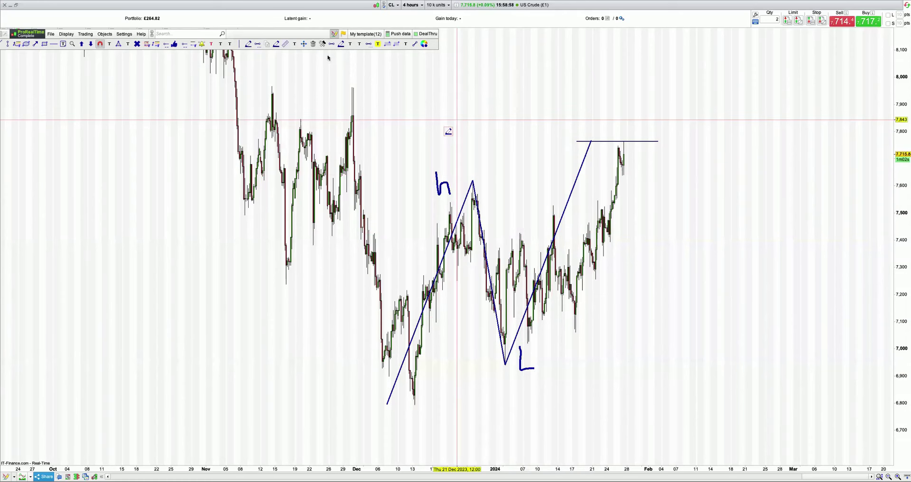
# Step: Handwrite h at the projected high and L for the next low, and draw a rising line through the December and January lows
pyautogui.moveTo(573, 113); pyautogui.dragTo(589, 135)
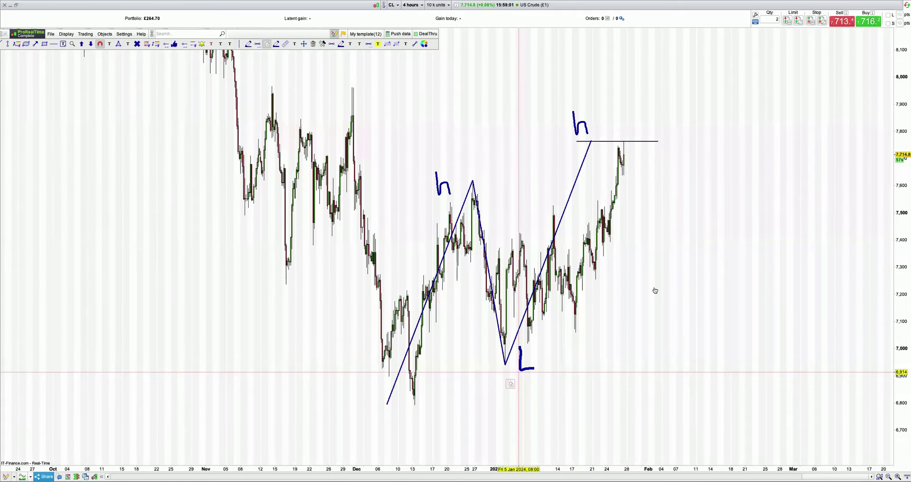
pyautogui.moveTo(665, 258); pyautogui.dragTo(679, 280)
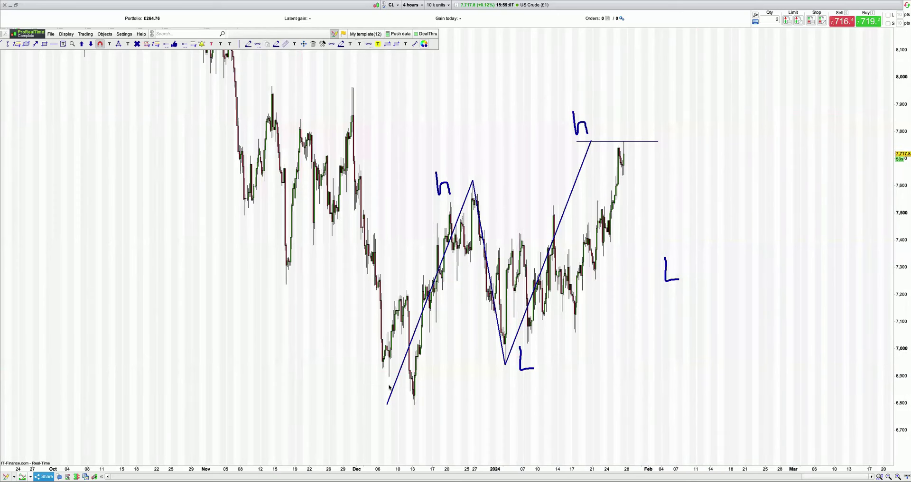
pyautogui.click(661, 295)
pyautogui.click(672, 289)
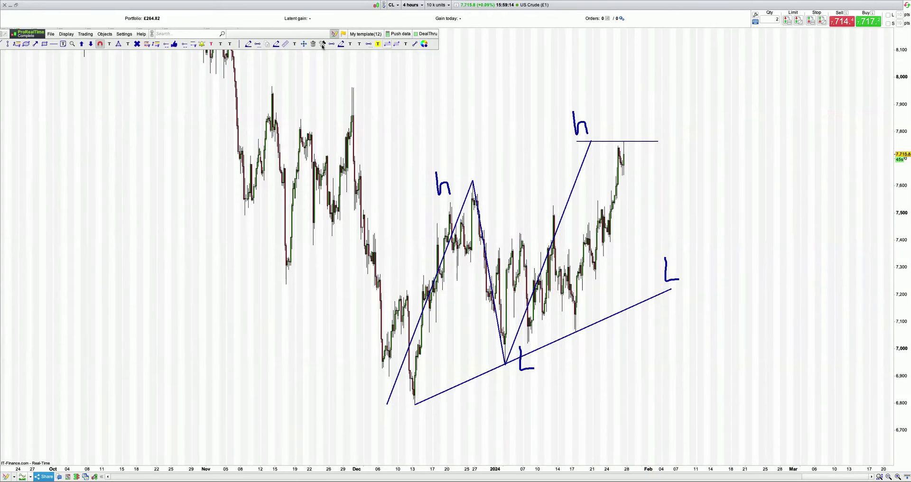
# Step: Delete the rising line under the lows and all the handwritten h and L labels
pyautogui.click(593, 326)
pyautogui.click(671, 273)
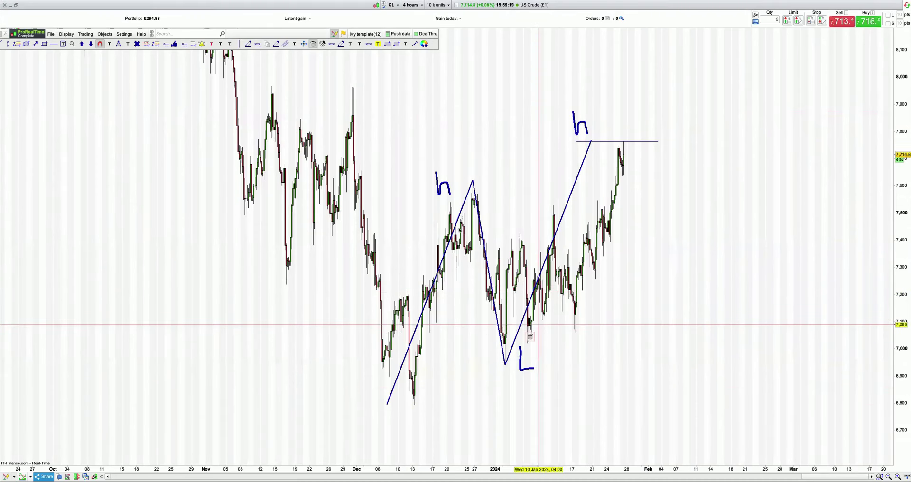
pyautogui.click(523, 363)
pyautogui.click(442, 188)
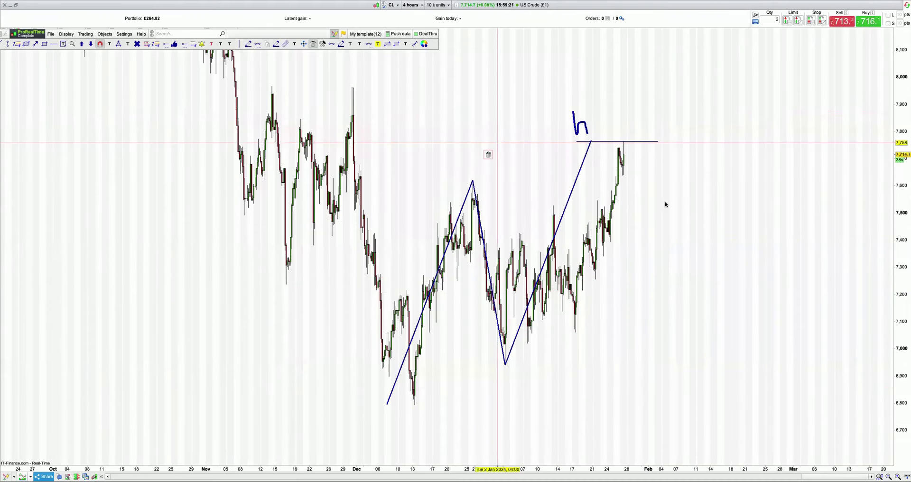
pyautogui.click(581, 127)
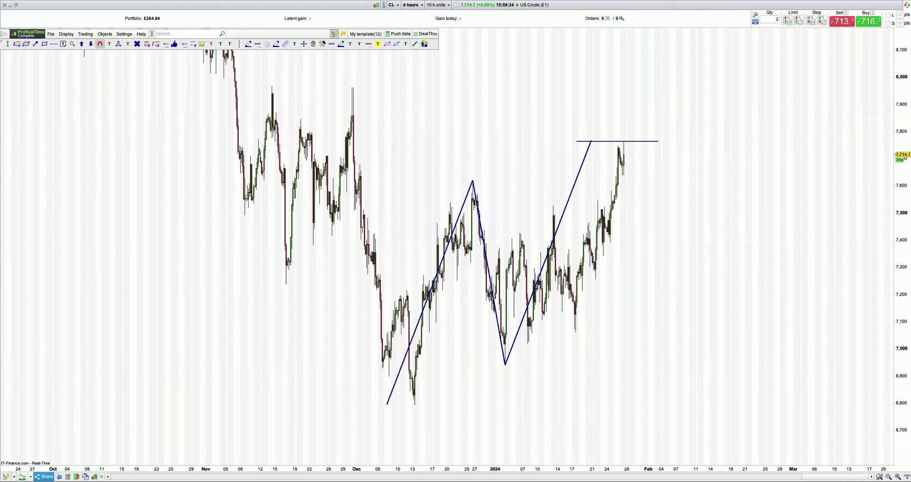
# Step: Label the swing with yellow text: A at the first leg's start, B at the late-December high, C at the early-January low and D above the target line
pyautogui.click(415, 43)
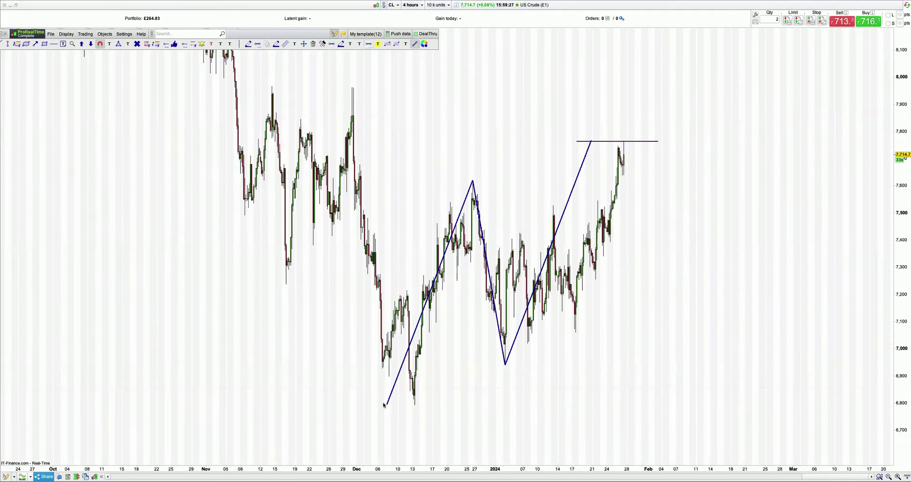
pyautogui.click(388, 418)
pyautogui.write('A')
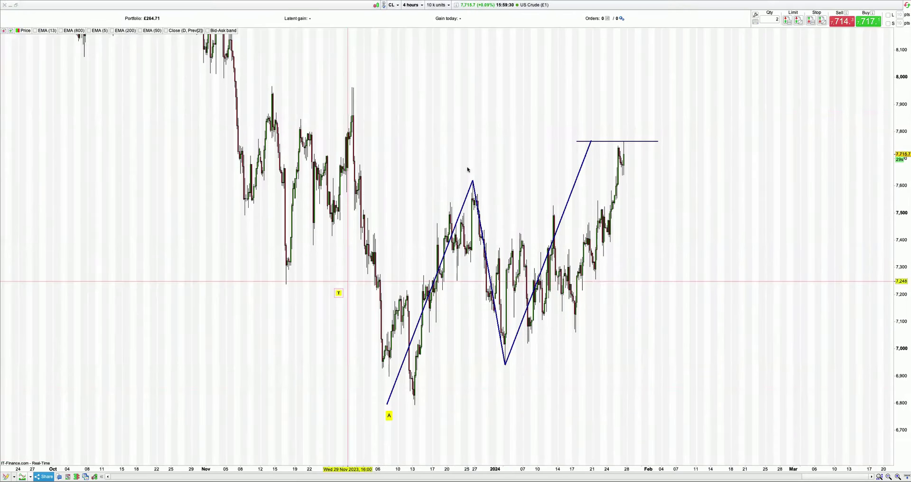
pyautogui.click(471, 168)
pyautogui.write('B')
pyautogui.click(505, 374)
pyautogui.write('C')
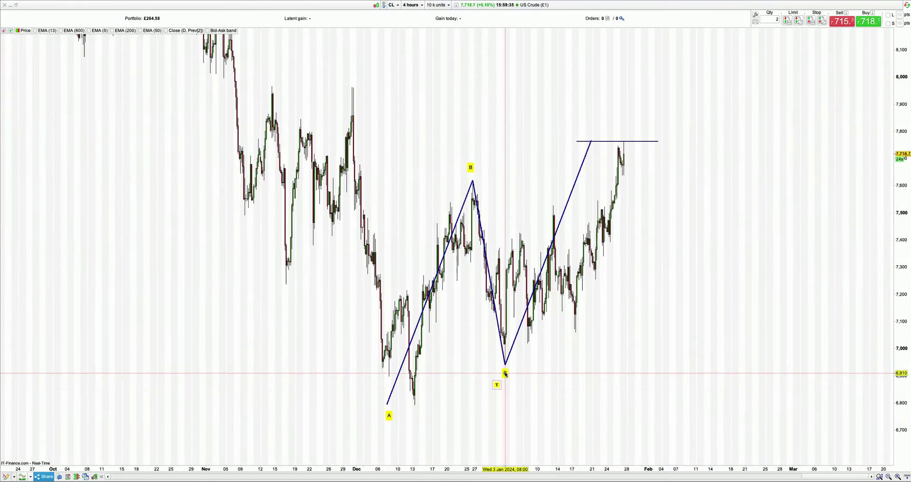
pyautogui.click(598, 126)
pyautogui.write('D')
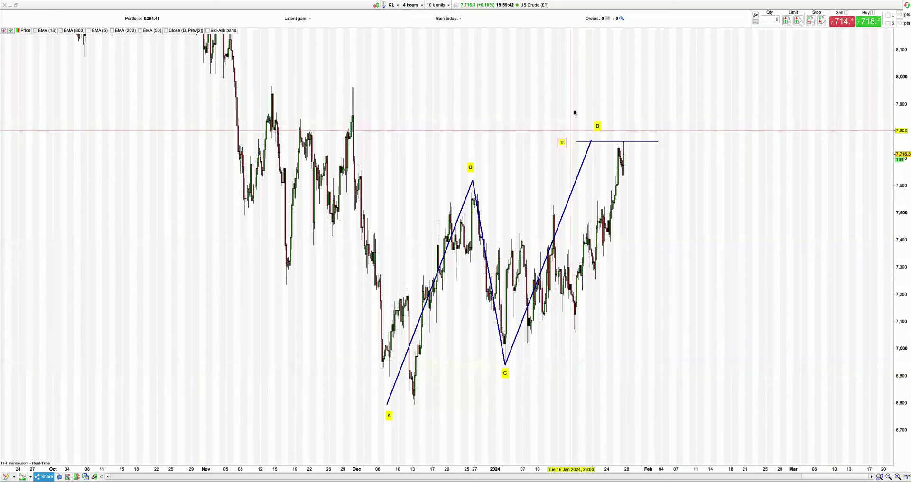
pyautogui.press('Escape')
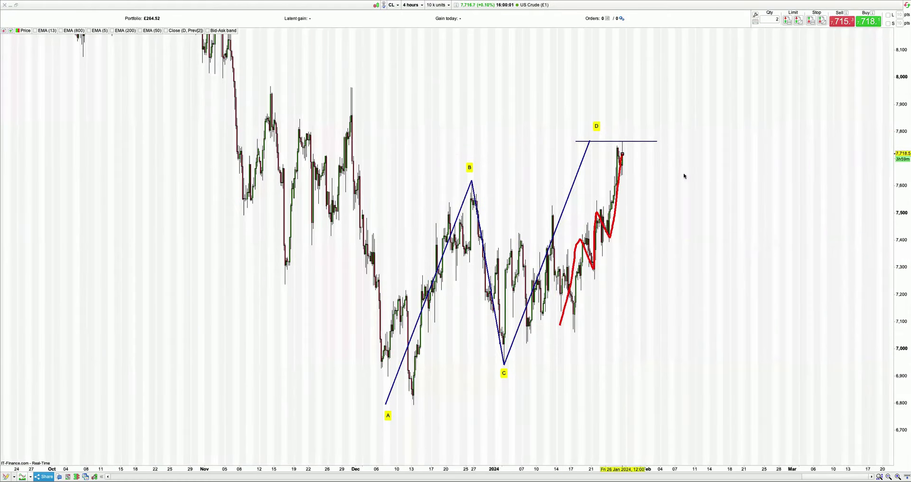
# Step: Draw a red line from C up to the 12 January high and place an equal-length copy starting at the 17 January low
pyautogui.click(692, 174)
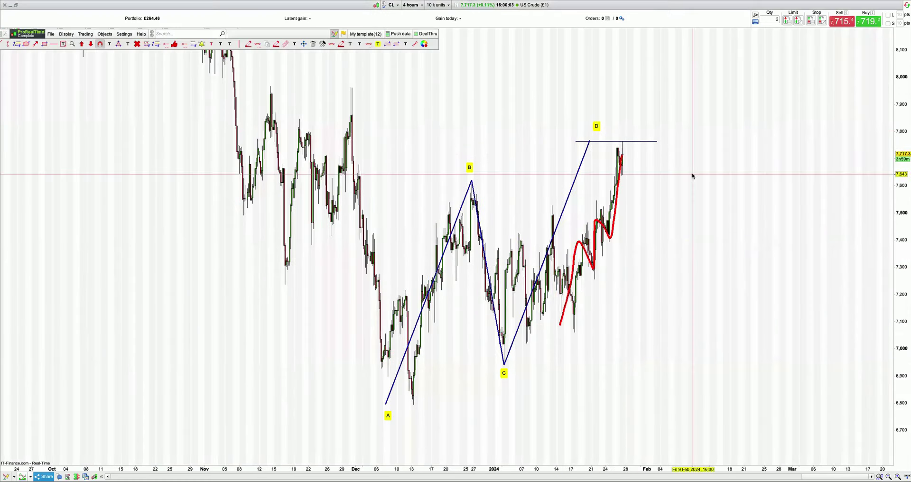
pyautogui.click(414, 44)
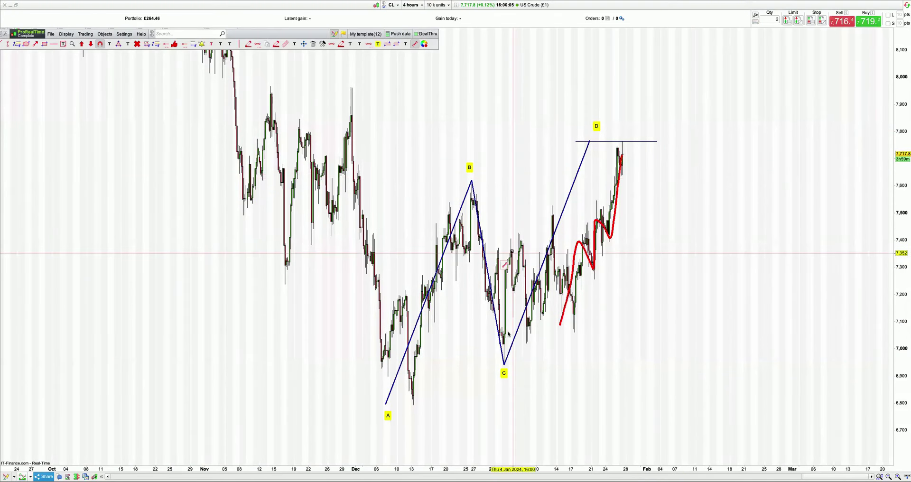
pyautogui.moveTo(504, 364); pyautogui.dragTo(552, 207)
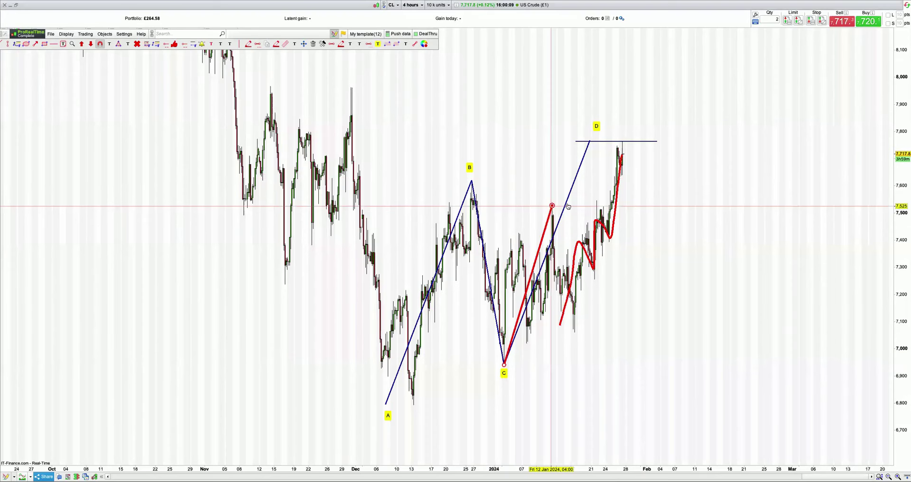
pyautogui.scroll(-1, 569, 207)
pyautogui.rightClick(568, 206)
pyautogui.click(599, 226)
pyautogui.click(636, 175)
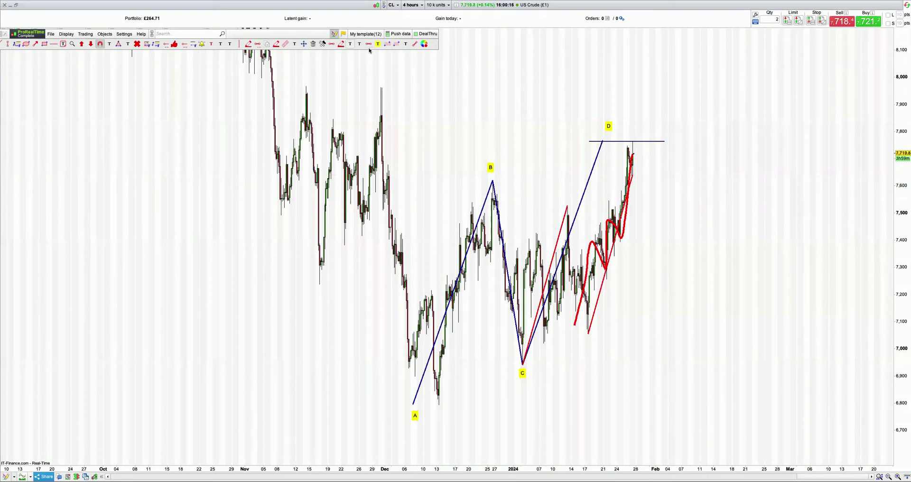
# Step: Change the freehand curve over the late-January rise to green
pyautogui.click(630, 175)
pyautogui.click(64, 226)
pyautogui.doubleClick(628, 178)
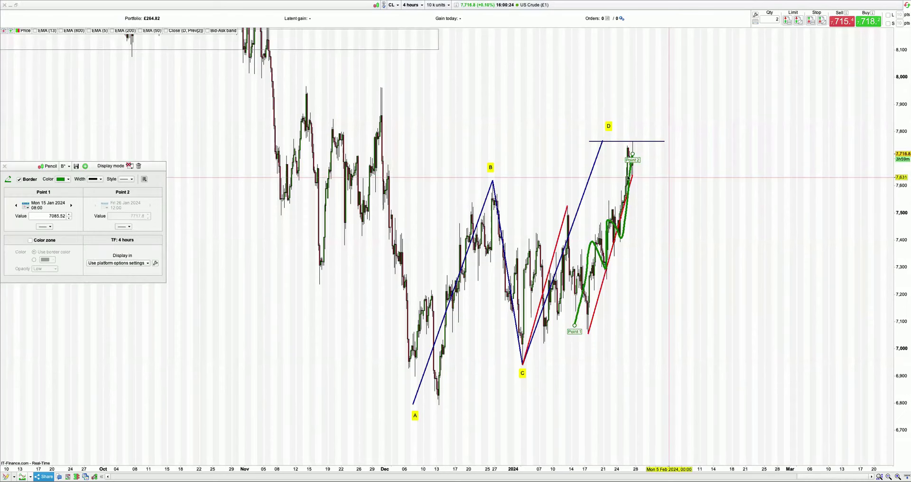
pyautogui.click(653, 172)
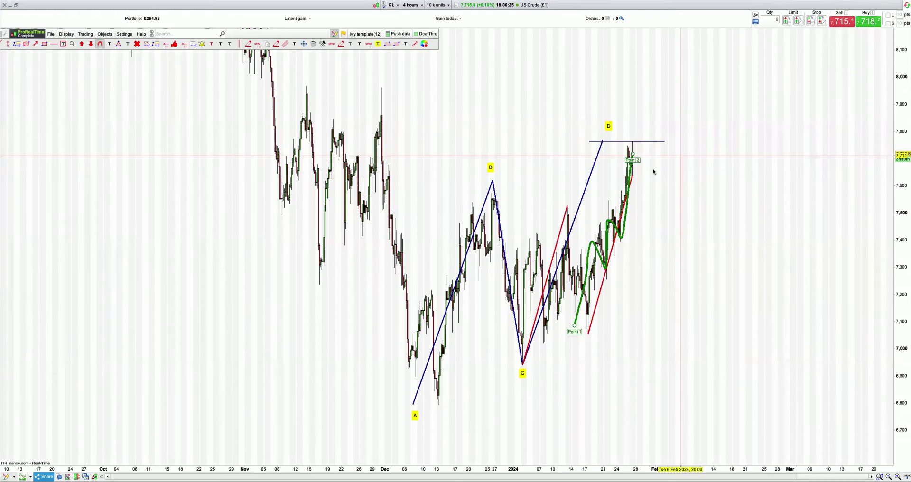
pyautogui.click(570, 195)
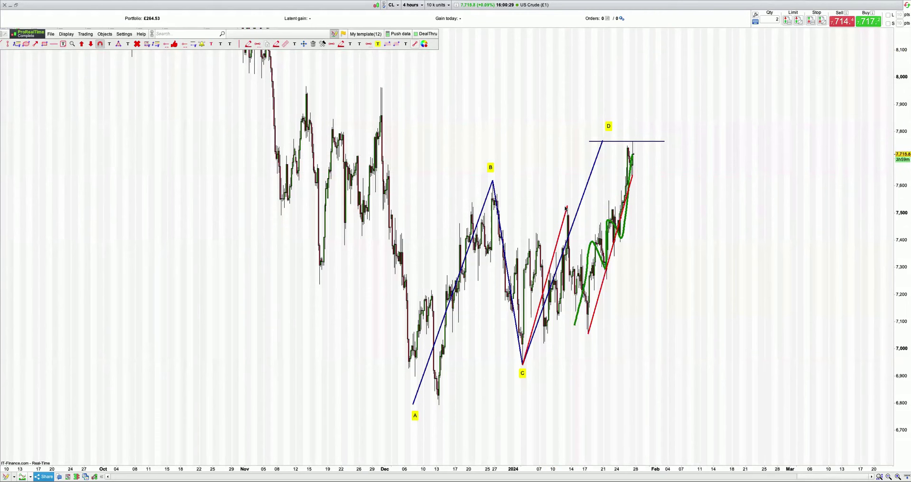
# Step: Draw the red pullback line from the 12 January high to the 17 January low and a horizontal red line at the smaller leg's projected target
pyautogui.click(567, 207)
pyautogui.click(662, 331)
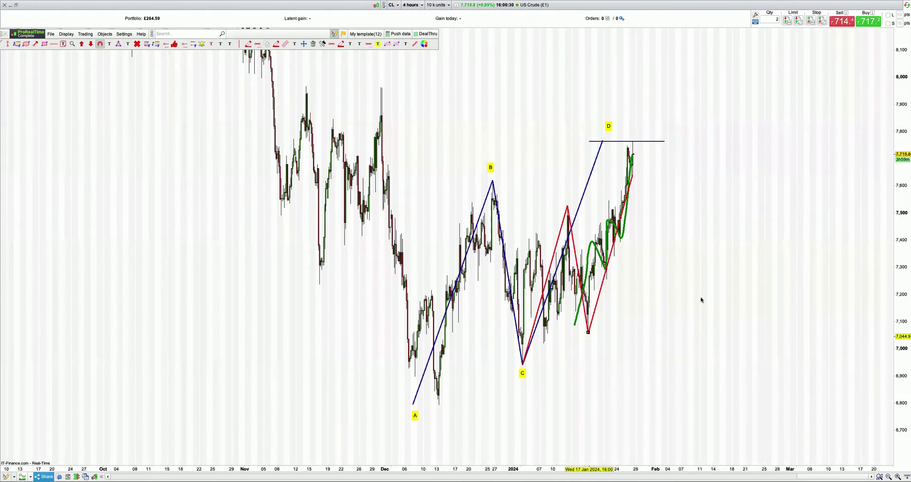
pyautogui.scroll(1, 703, 300)
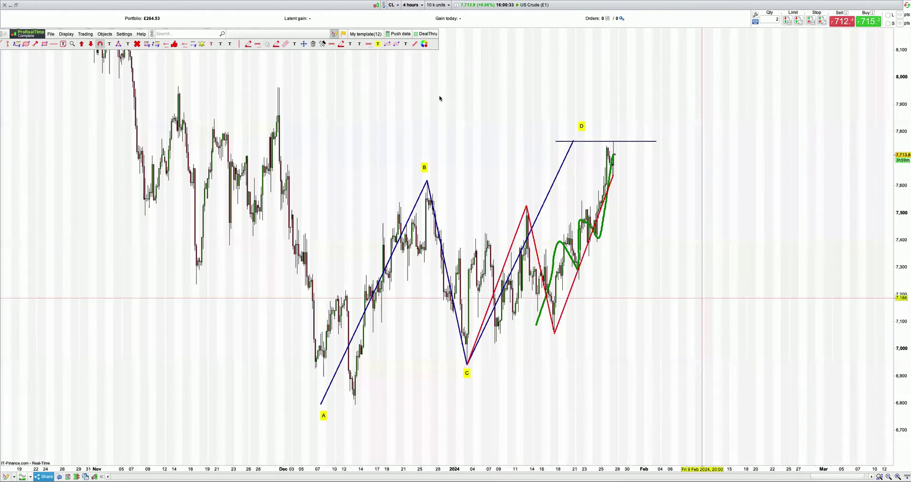
pyautogui.click(332, 44)
pyautogui.click(582, 174)
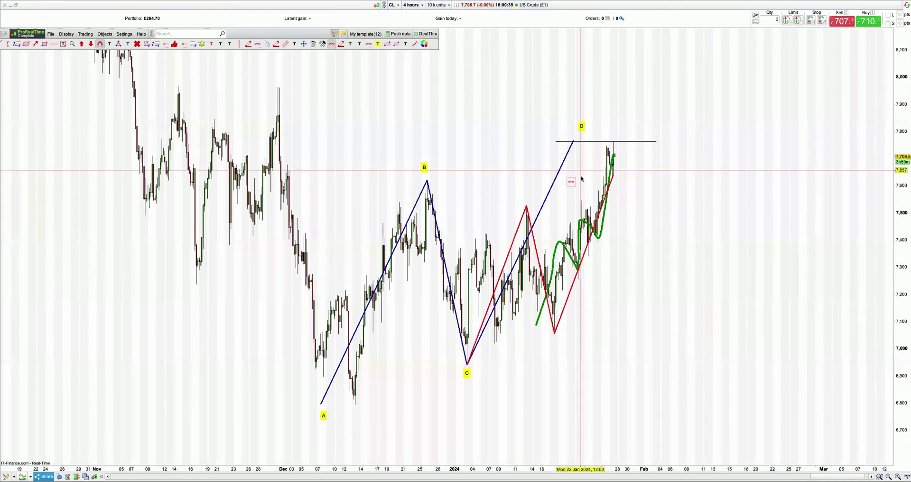
pyautogui.click(658, 175)
pyautogui.click(156, 44)
pyautogui.click(554, 333)
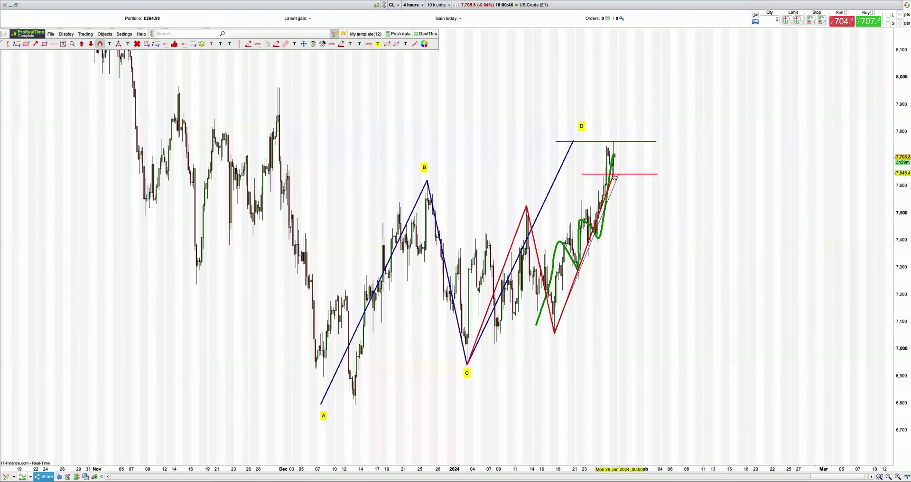
pyautogui.click(615, 177)
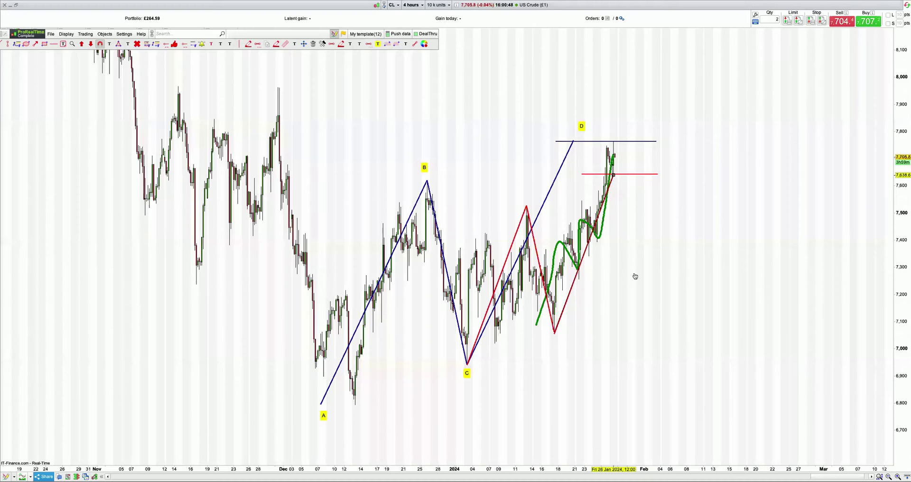
pyautogui.click(686, 333)
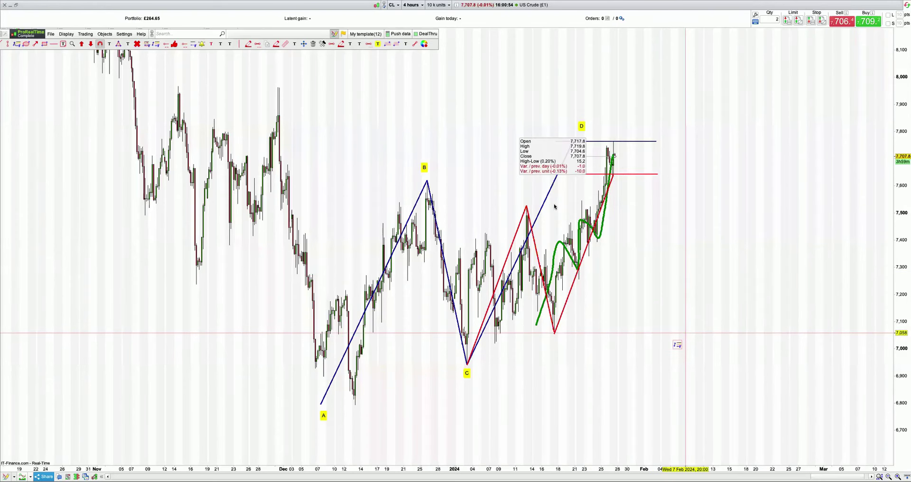
# Step: Change the freehand curve over the late-January rise to orange
pyautogui.click(581, 221)
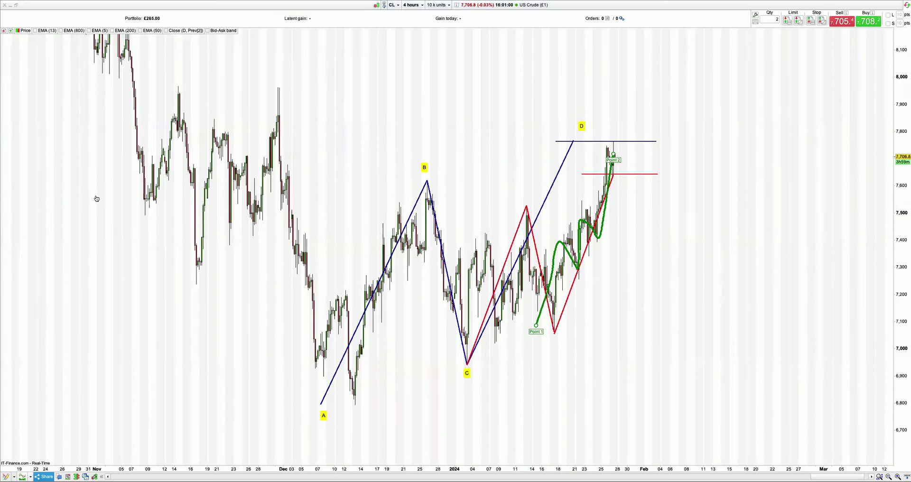
pyautogui.click(13, 178)
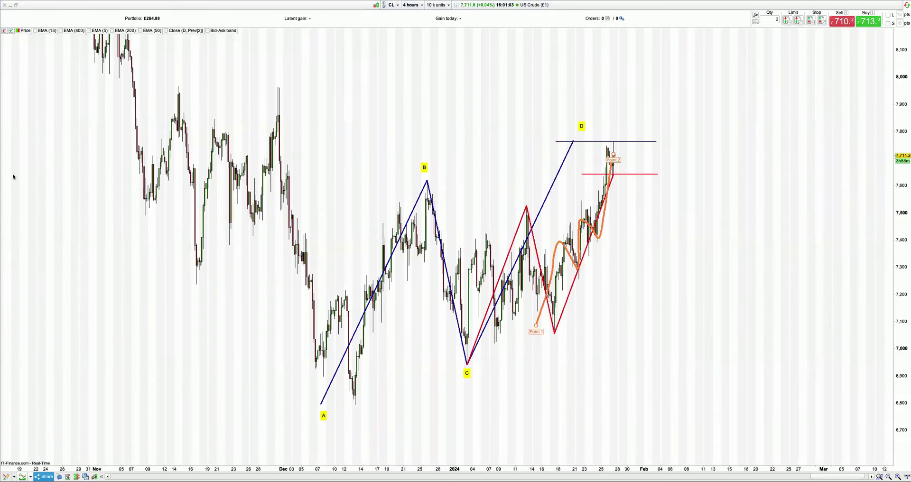
pyautogui.click(829, 377)
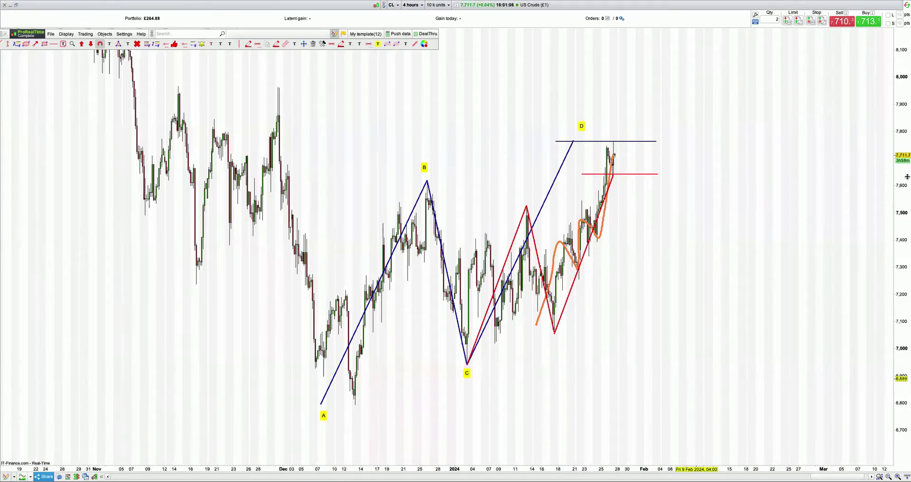
# Step: Draw a shaded five-point harmonic pattern from the mid-November high through the mid-December low, late-December high and early-January low to the late-January high
pyautogui.moveTo(696, 381); pyautogui.dragTo(786, 380)
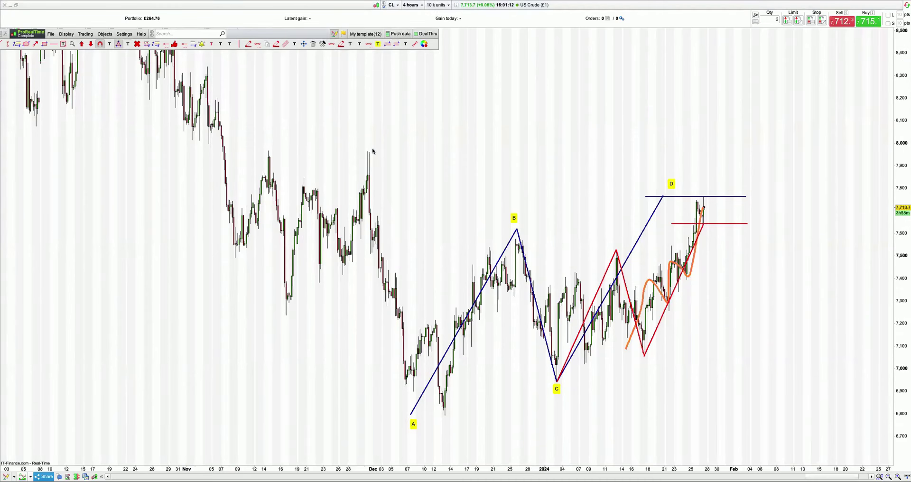
pyautogui.click(268, 151)
pyautogui.click(445, 415)
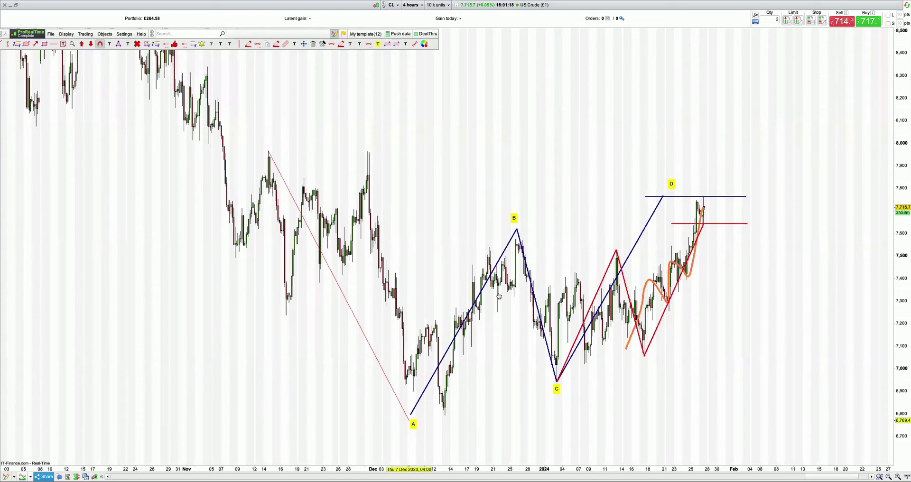
pyautogui.click(517, 229)
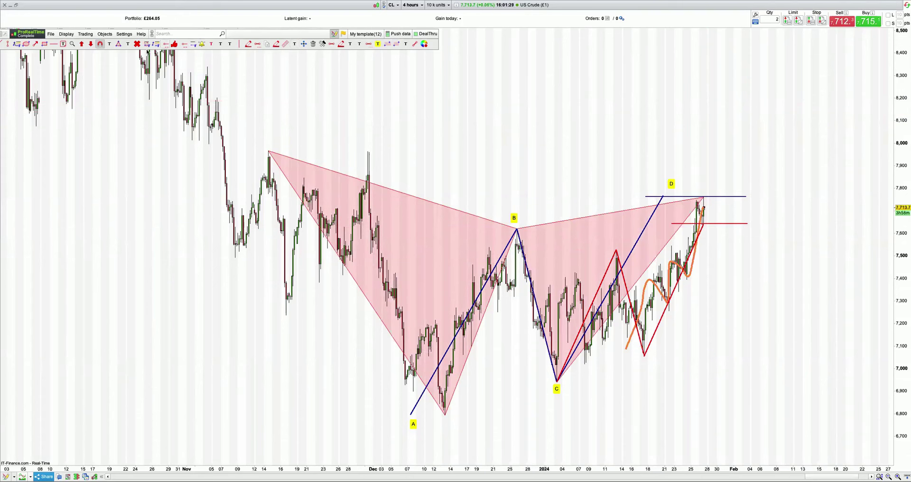
# Step: Add Fibonacci retracement levels between the mid-November high and the mid-December low, extended past the current price
pyautogui.click(147, 44)
pyautogui.click(269, 151)
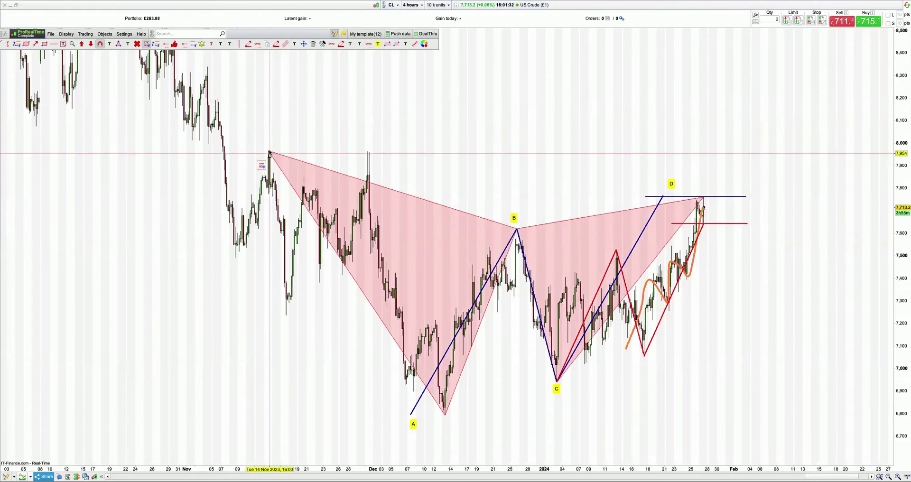
pyautogui.click(790, 416)
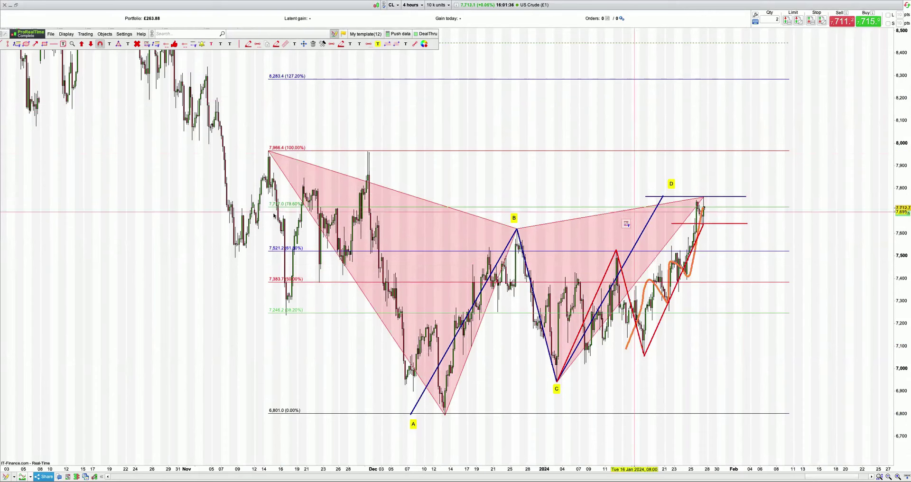